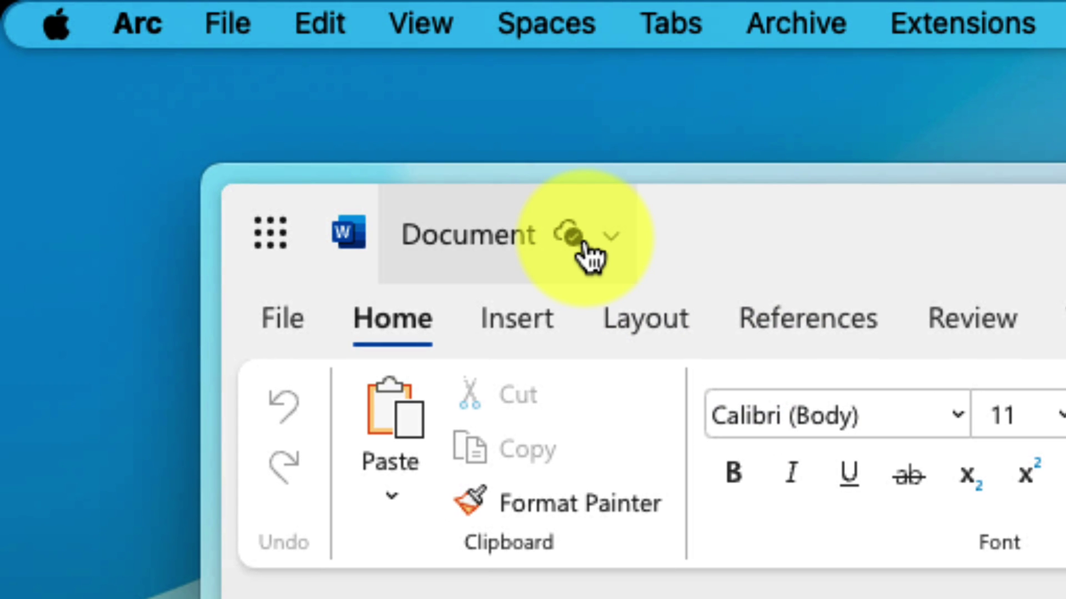
Let the blank Word Document load, with Resume, Letter and Cover letter templates in Designer
mouse_move(583, 247)
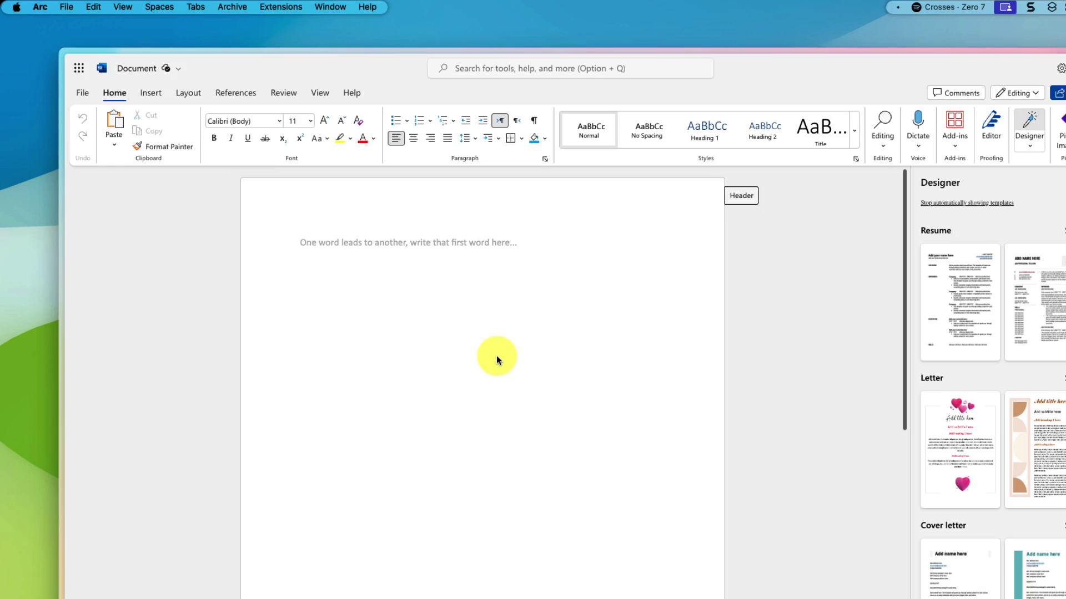
Return to the Microsoft 365 home and load word.new to create Document 2
left_click(452, 326)
key("super+bracketleft")
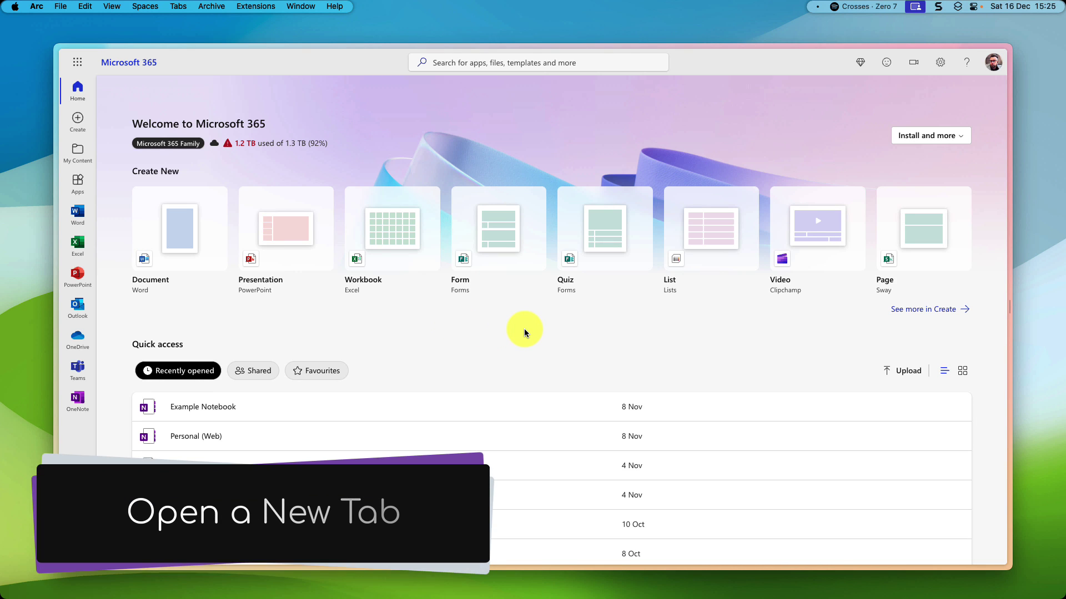
key("super+t")
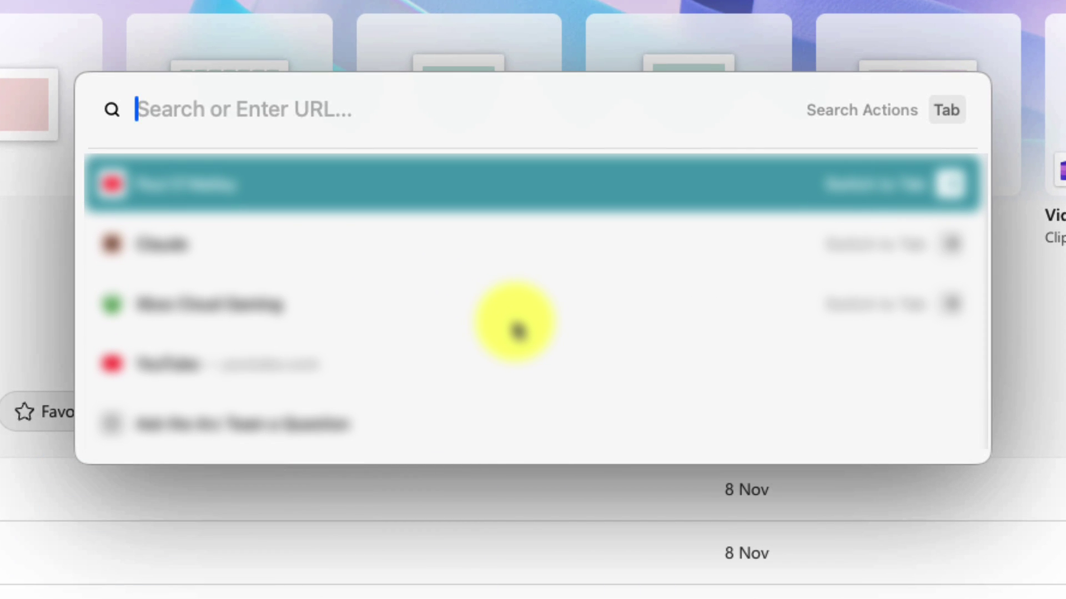
type("word.new")
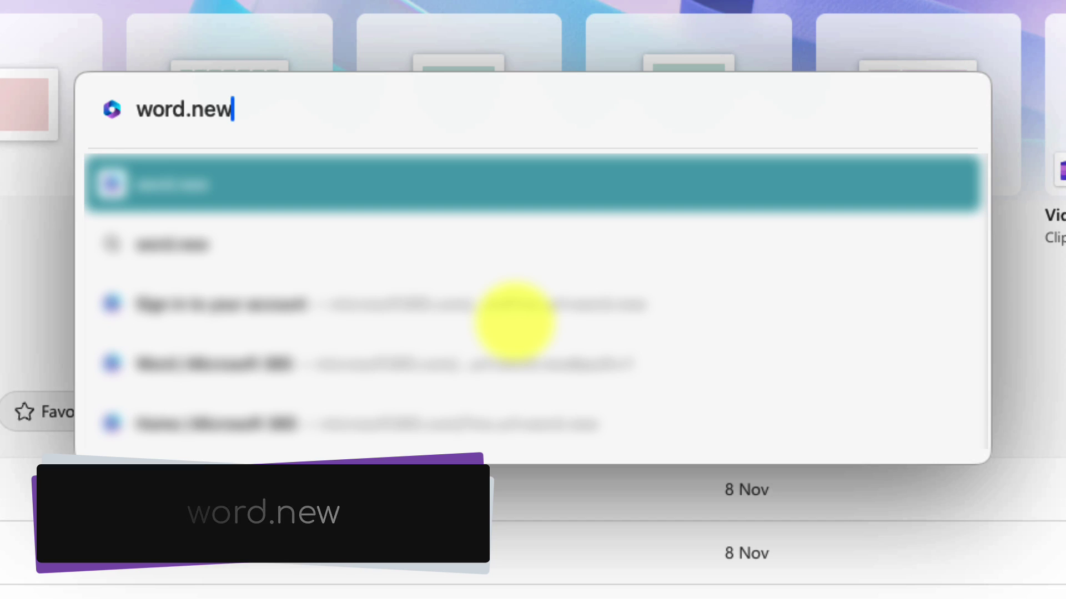
key("Return")
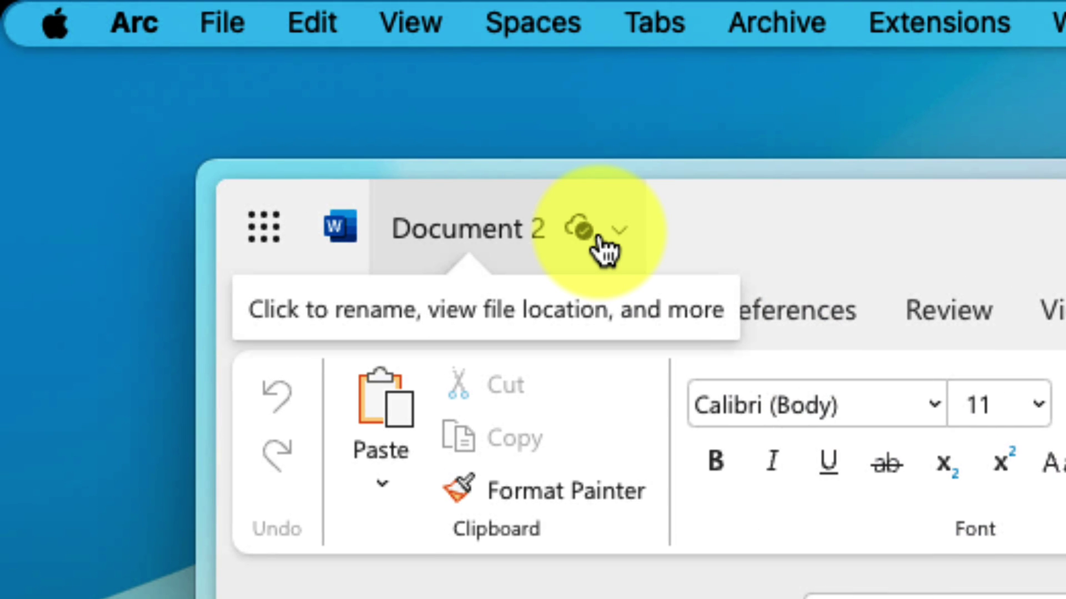
Confirm Document 2.docx is saved to OneDrive, then close the file details panel
left_click(600, 240)
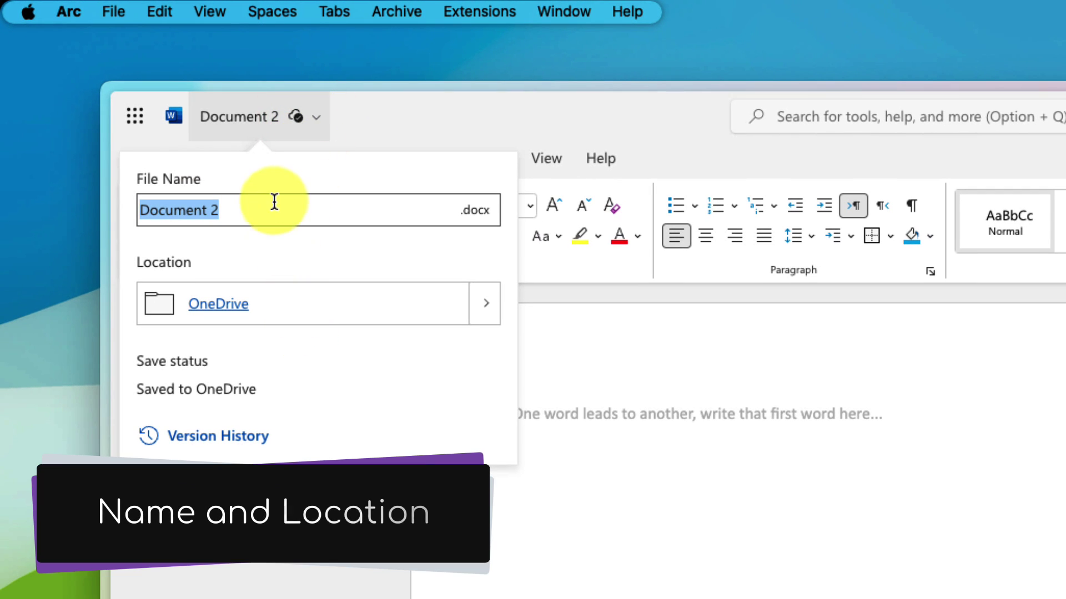
left_click(316, 116)
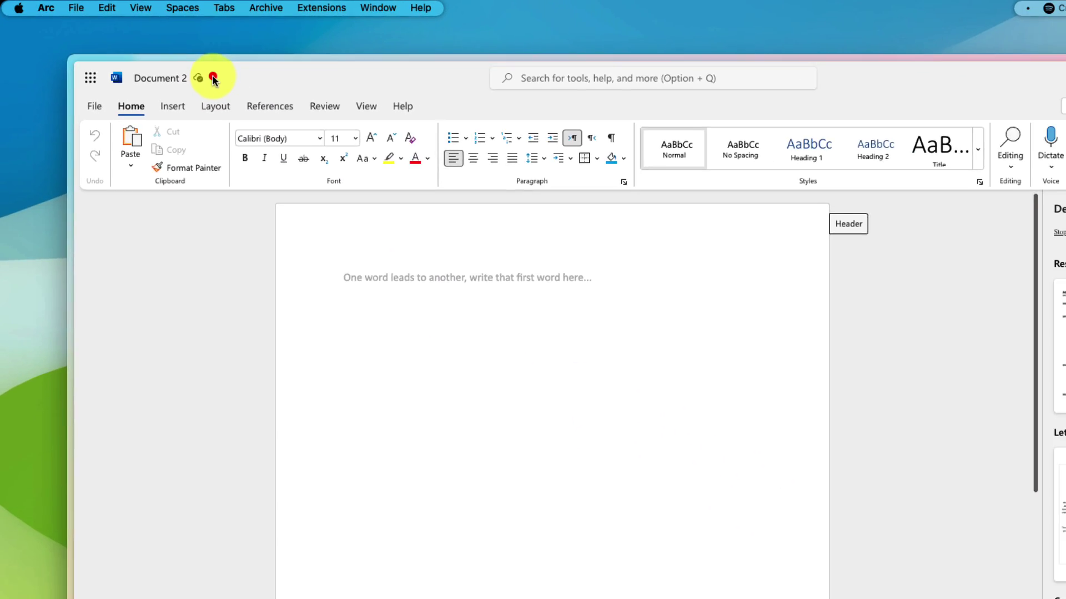
Enter ppt.new in a new tab's address, correcting the mistyped pptx.new
left_click(319, 113)
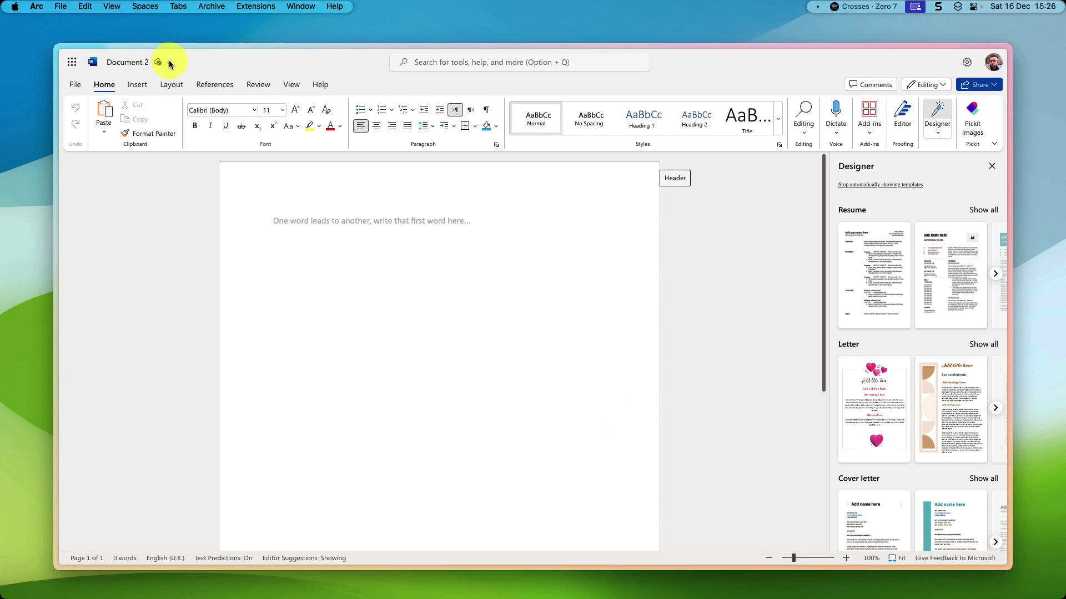
key("super+t")
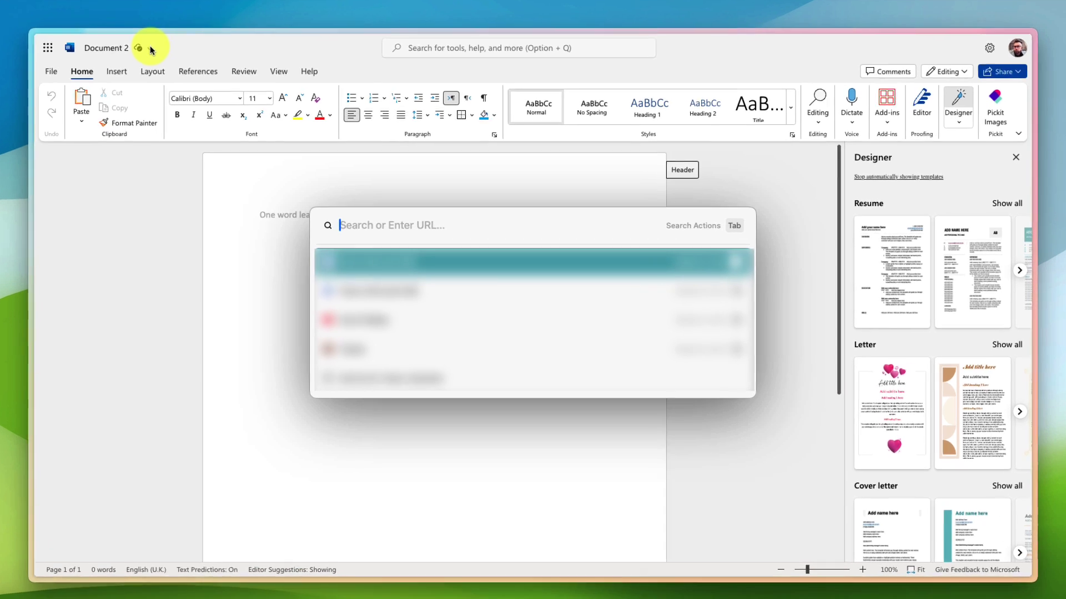
type("ppt")
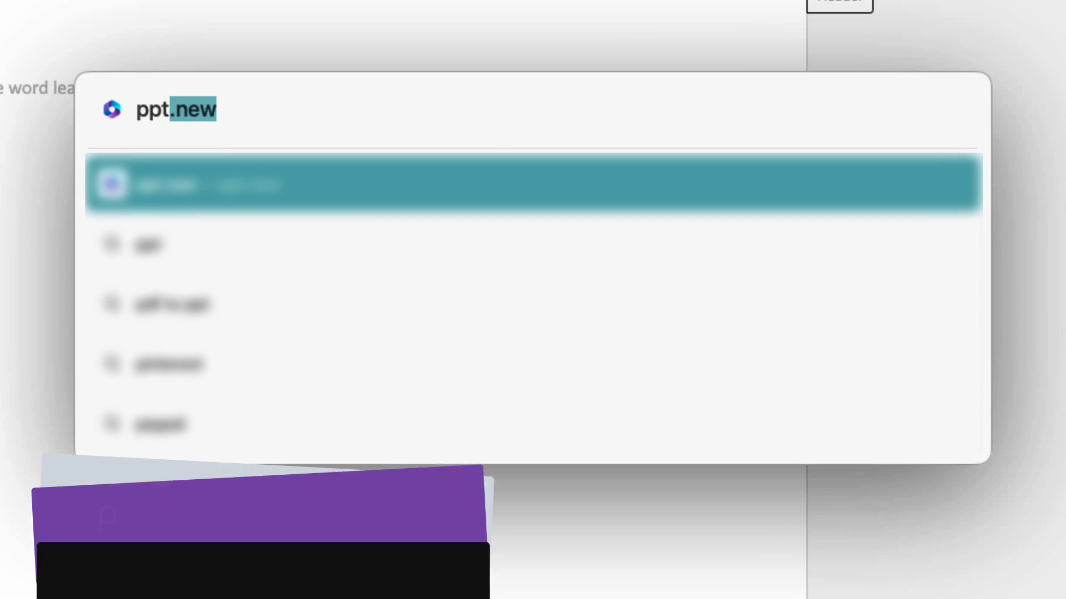
type("x.new")
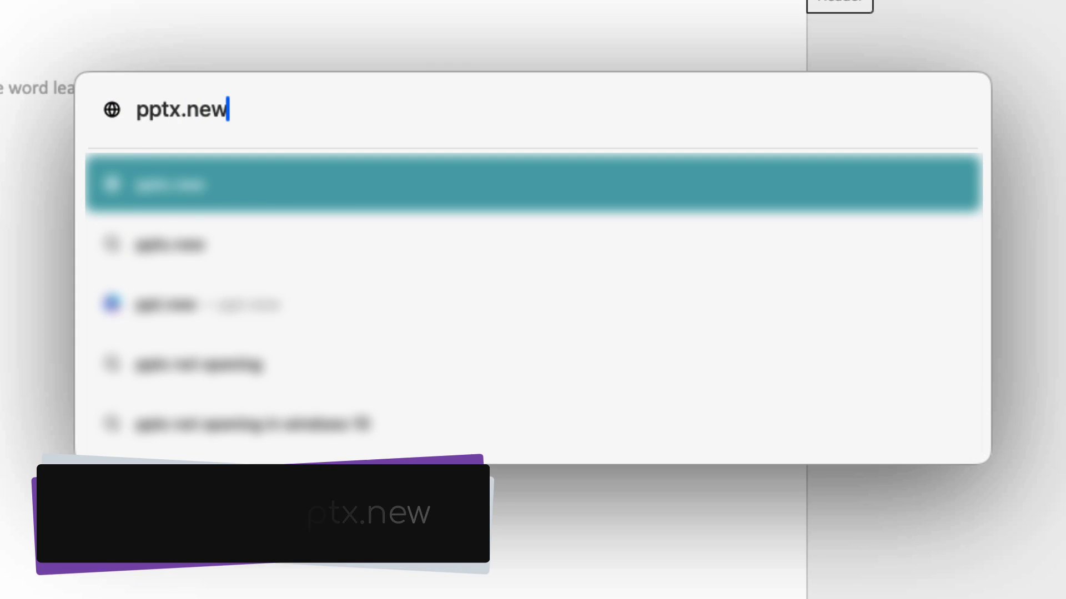
key("BackSpace")
key("BackSpace")
key("BackSpace")
key("BackSpace")
key("BackSpace")
type(".")
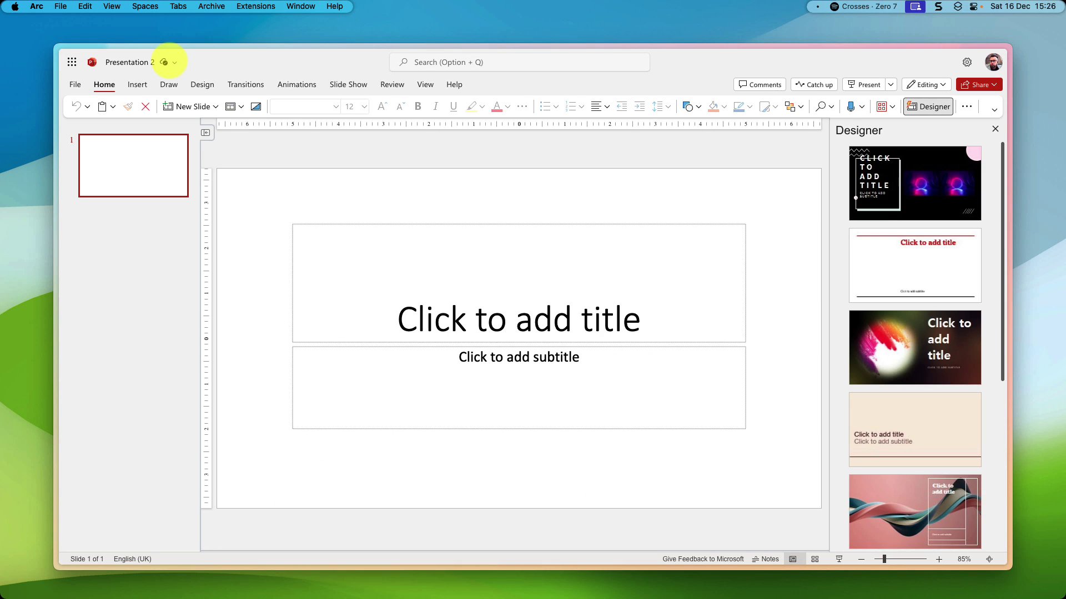
Bring up Arc's command bar to enter excel.new for a blank workbook
key("super+t")
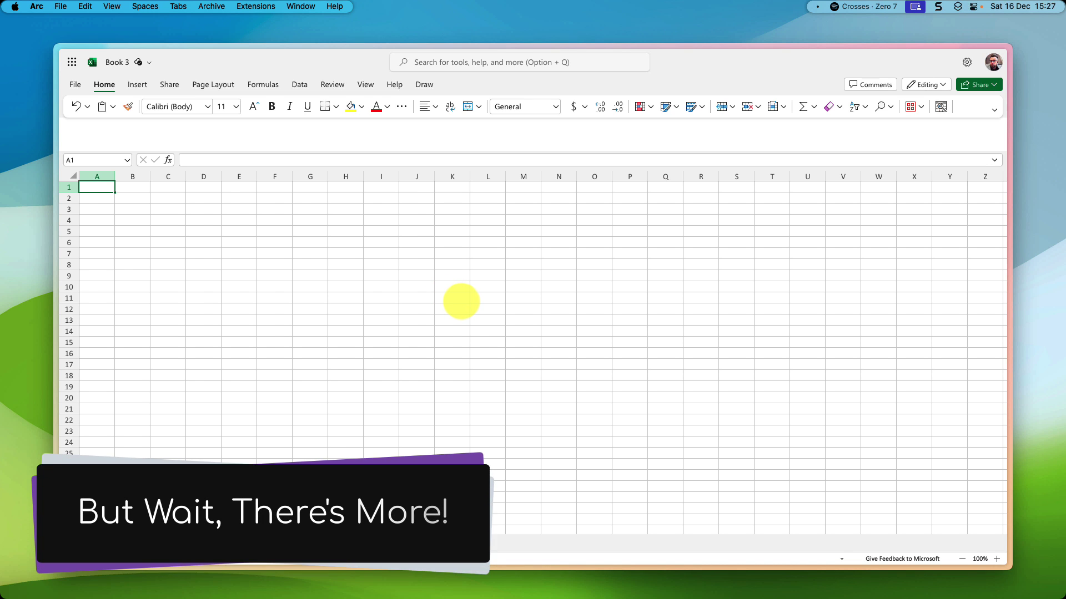
key("super+t")
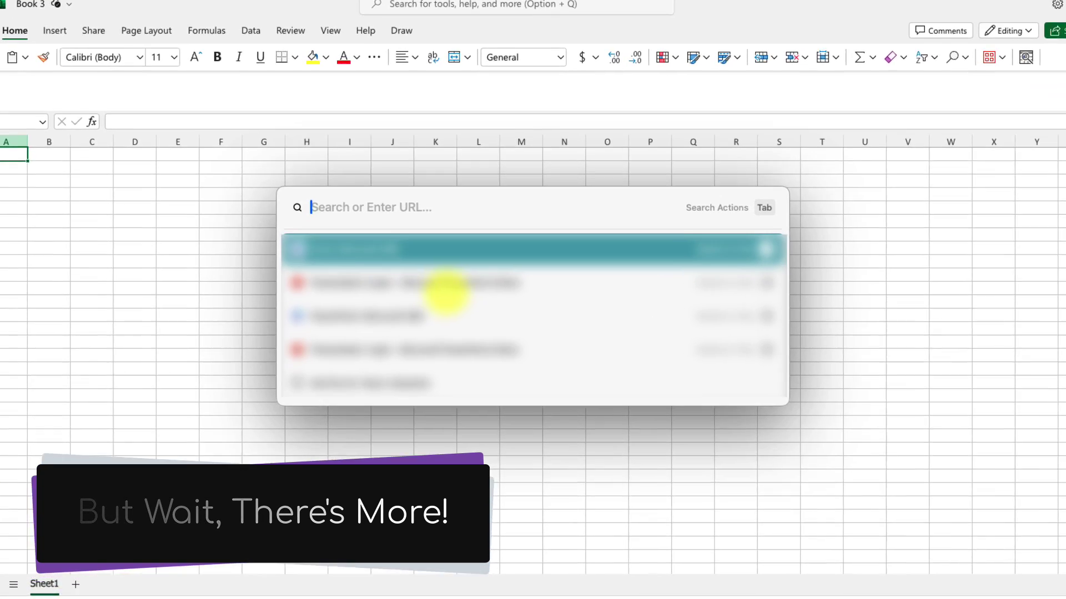
type("sway")
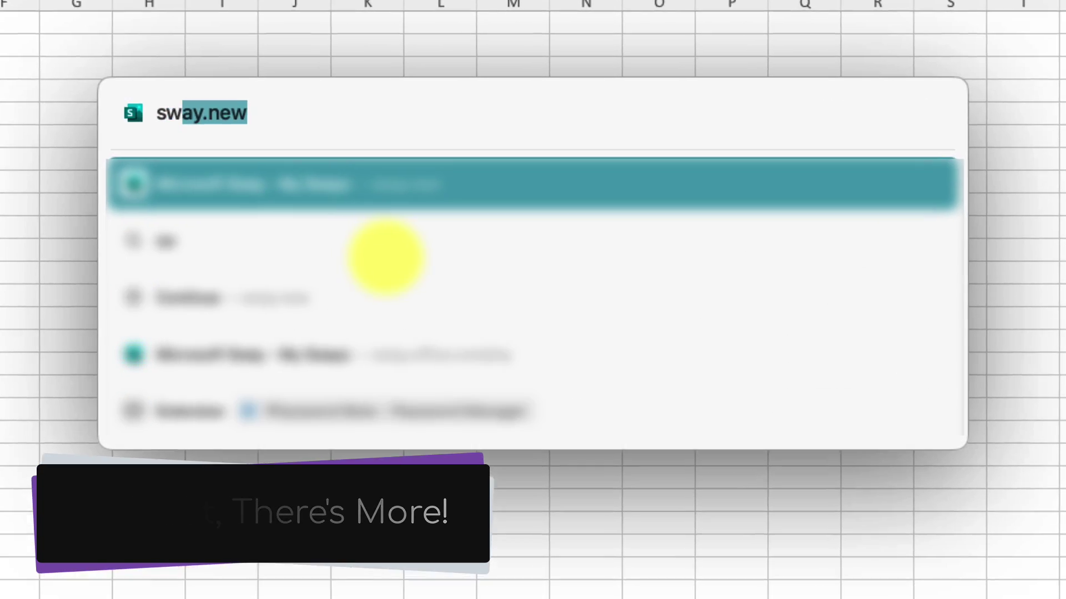
type(".new")
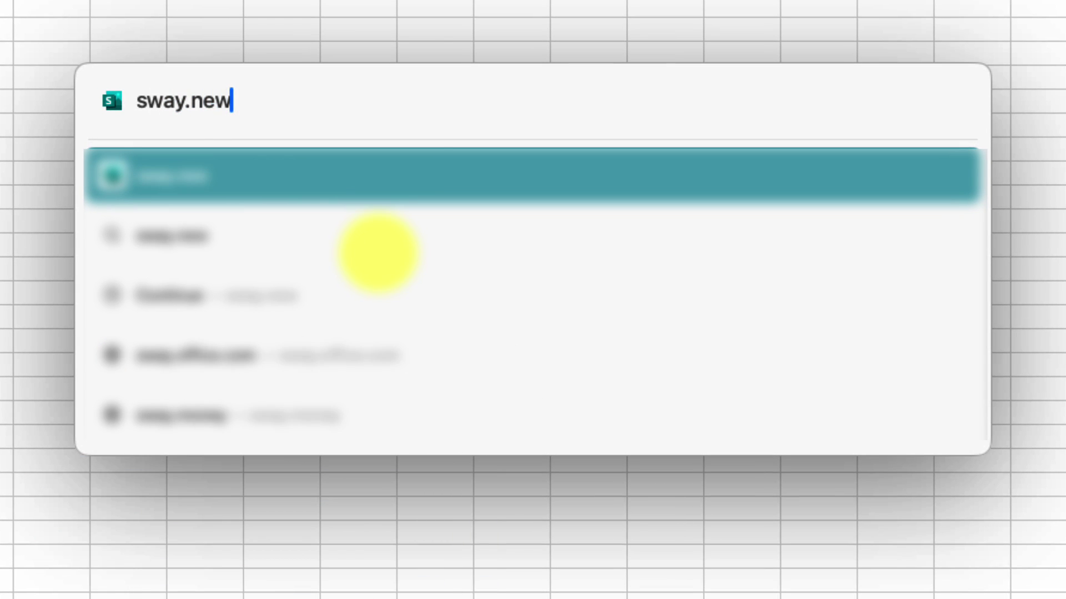
key("BackSpace")
key("BackSpace")
key("BackSpace")
key("BackSpace")
key("BackSpace")
key("BackSpace")
key("BackSpace")
key("BackSpace")
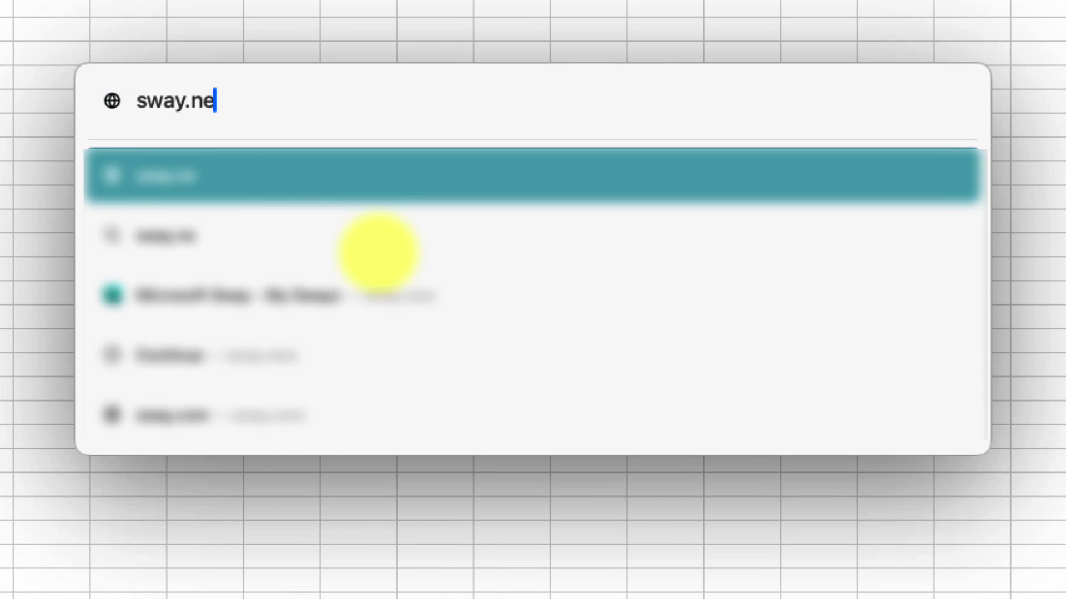
type("teams")
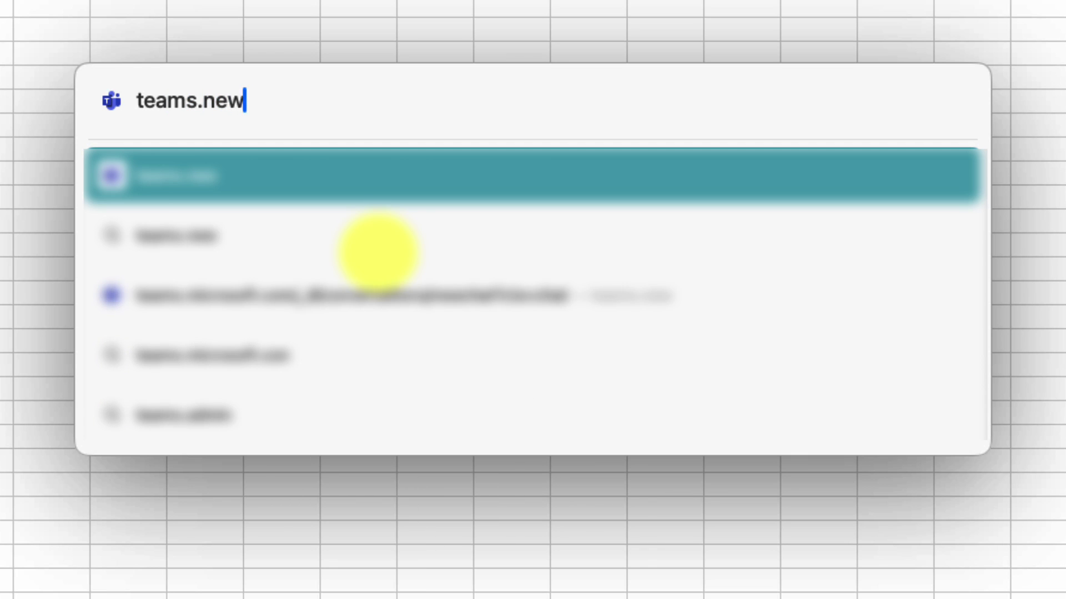
key("BackSpace")
key("BackSpace")
key("BackSpace")
key("BackSpace")
key("BackSpace")
key("BackSpace")
key("BackSpace")
key("BackSpace")
key("BackSpace")
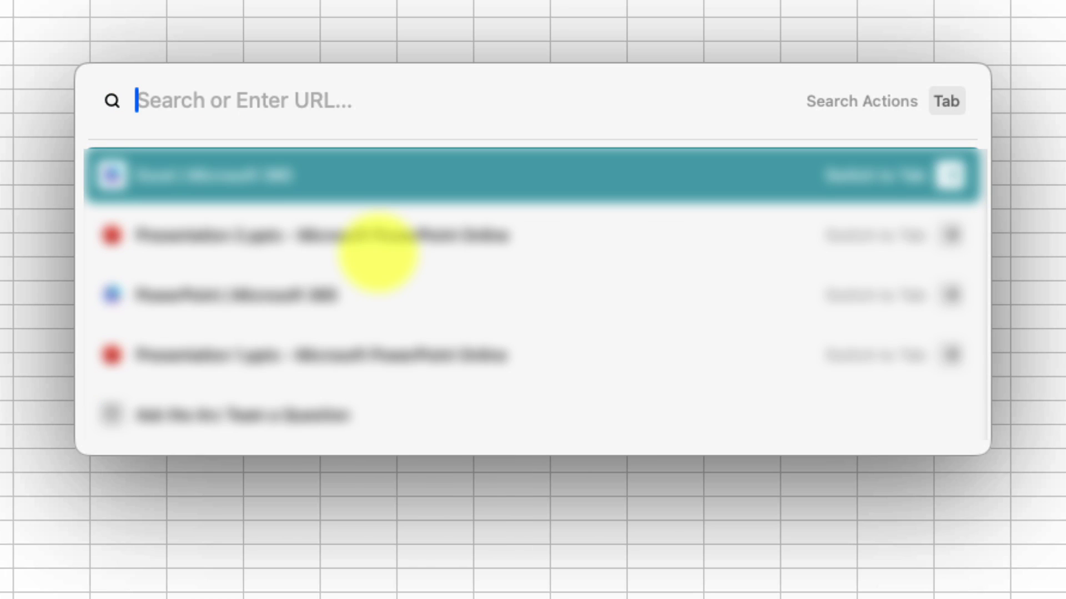
key("Escape")
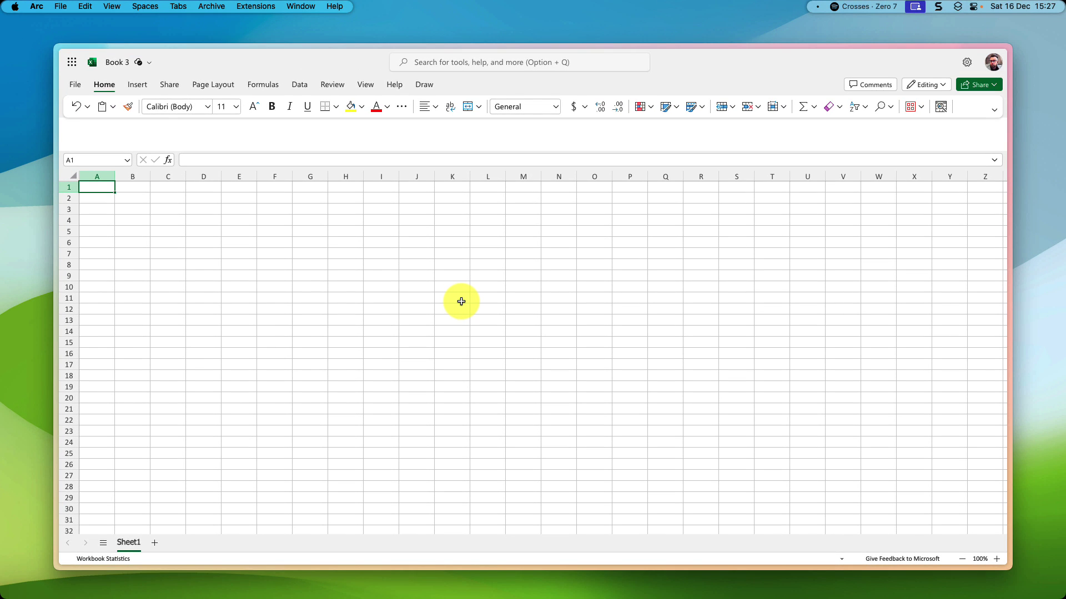
Enter office.com to view Recently opened files on the Microsoft 365 home
key("super+t")
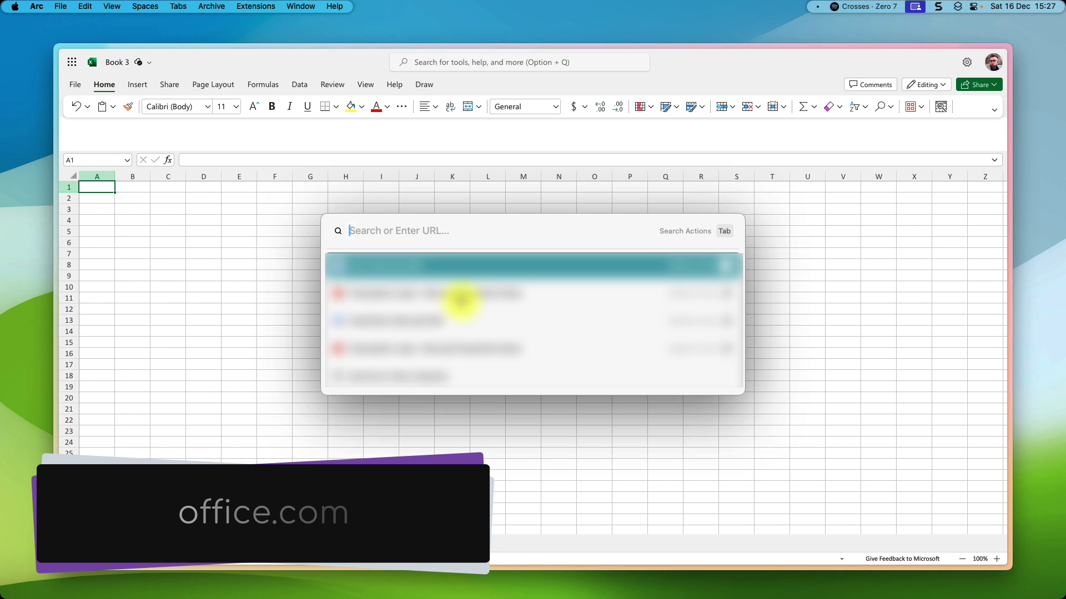
type("office.com")
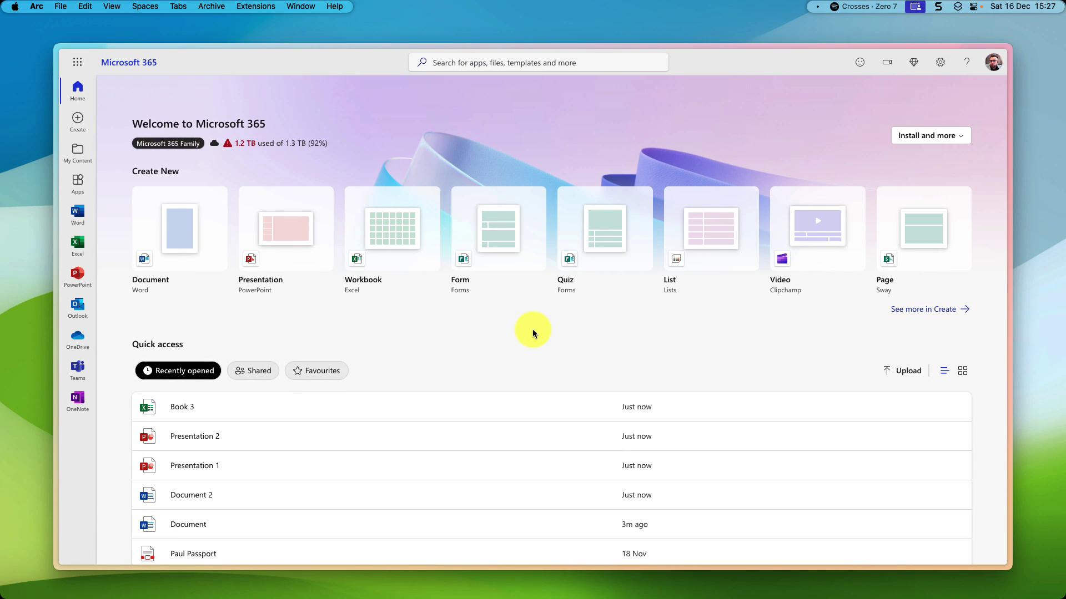
Switch to the macOS Space showing the empty desktop
key("ctrl+Left")
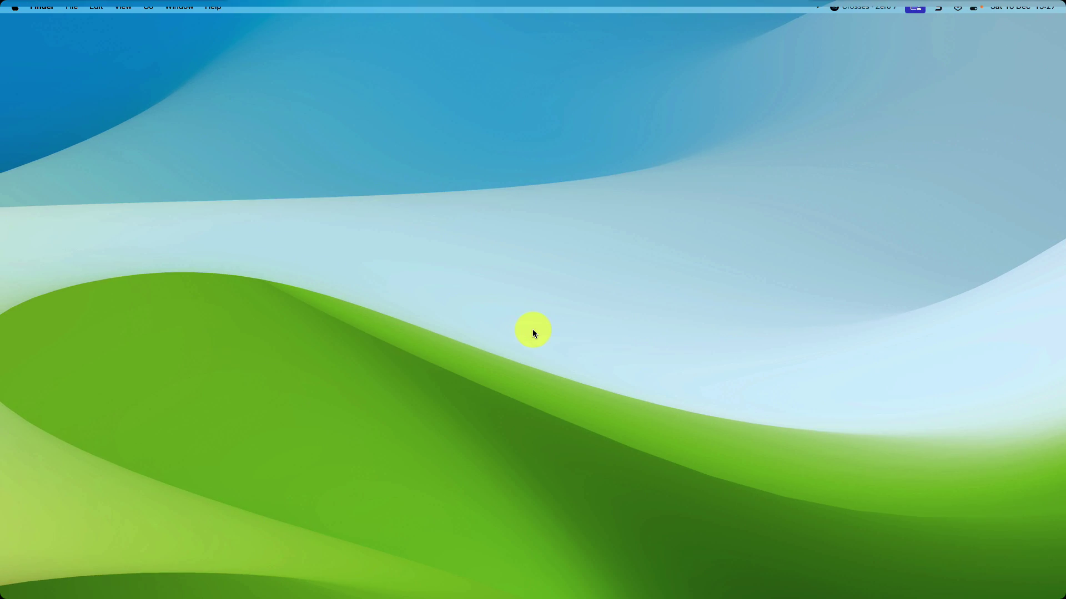